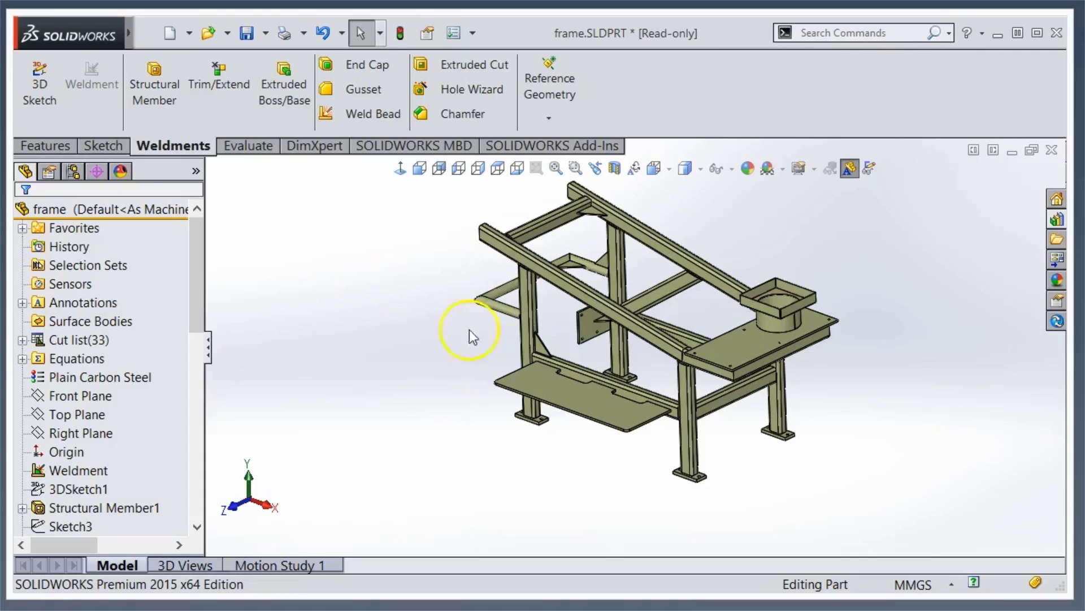
Create a 6.35mm Weld Path fillet bead along the plate edge up to the notch, adding a Weld Folder.
scroll(551, 351, "down", 10)
scroll(589, 464, "down", 2)
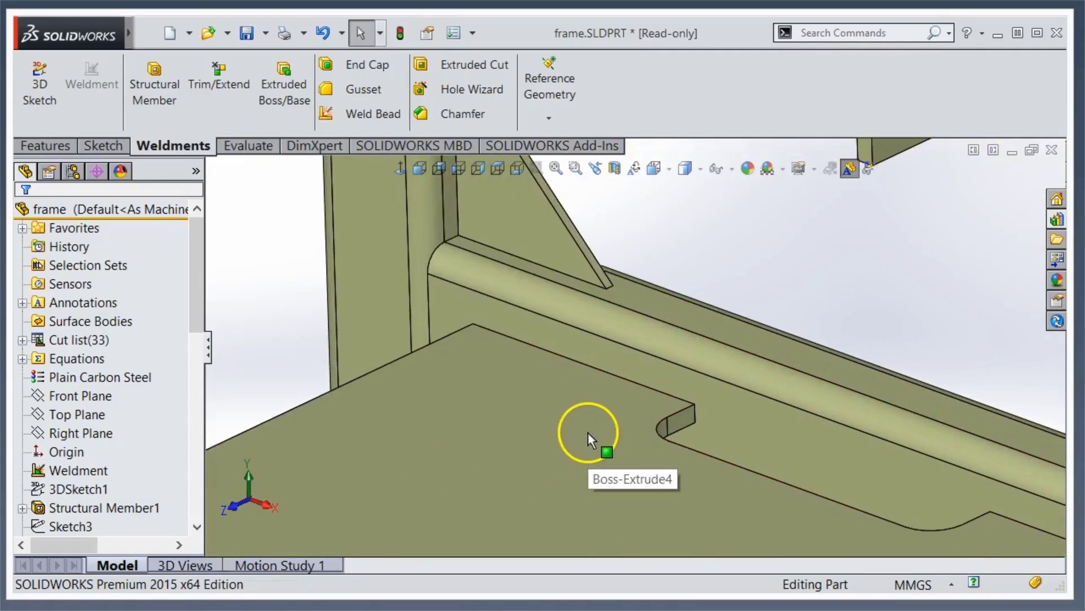
left_click(341, 113)
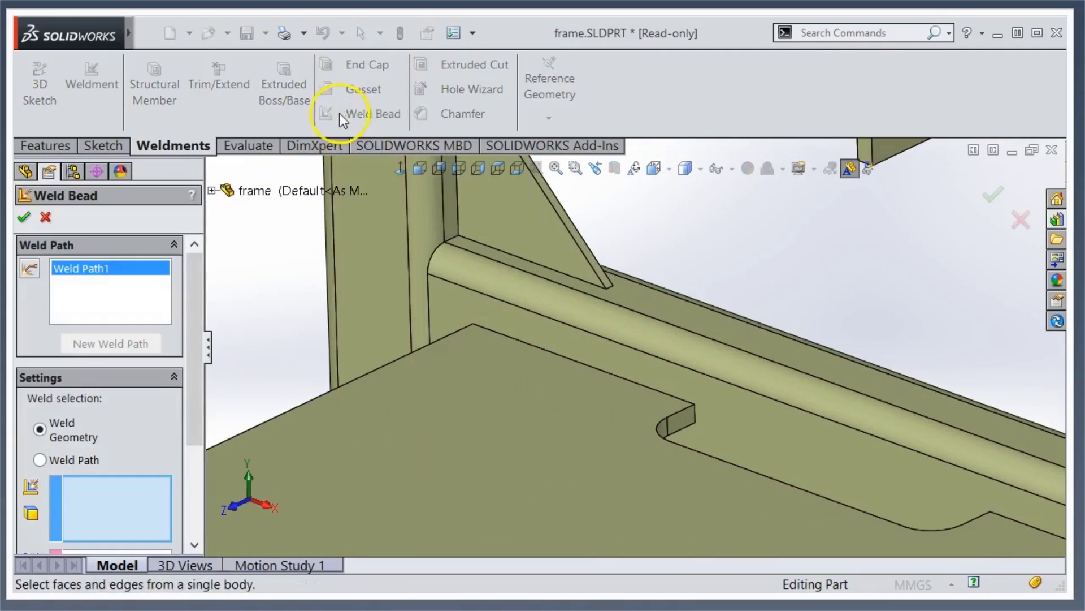
left_click_drag(197, 274, 194, 377)
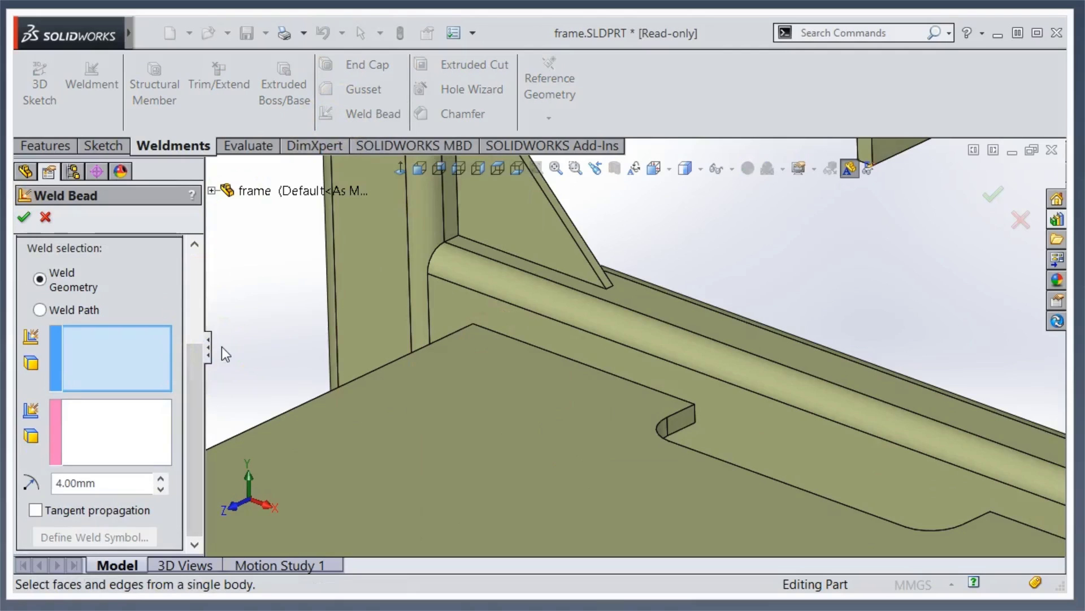
left_click(74, 311)
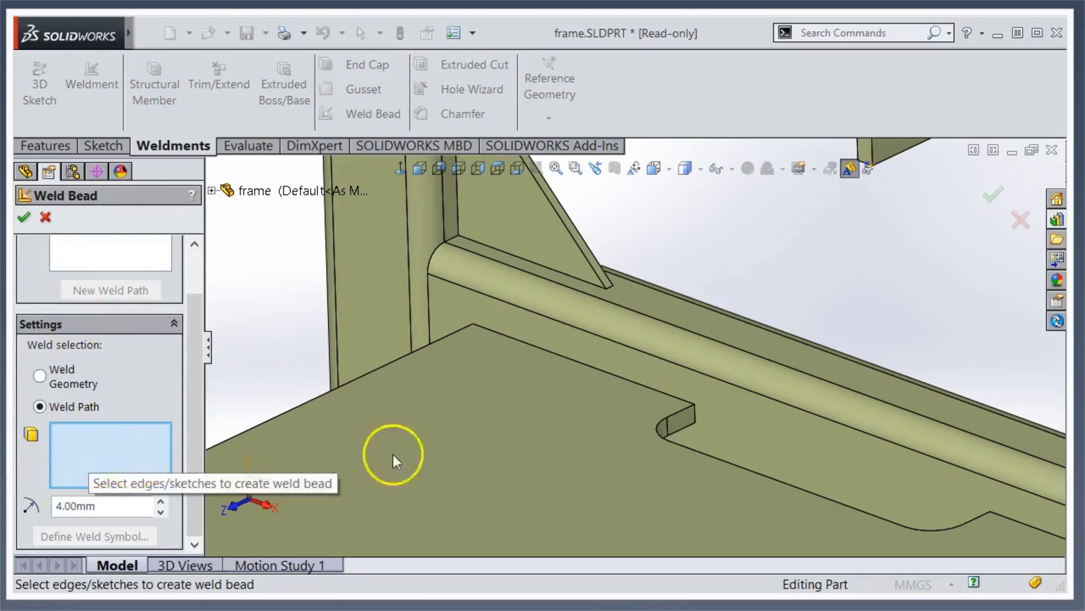
left_click(634, 385)
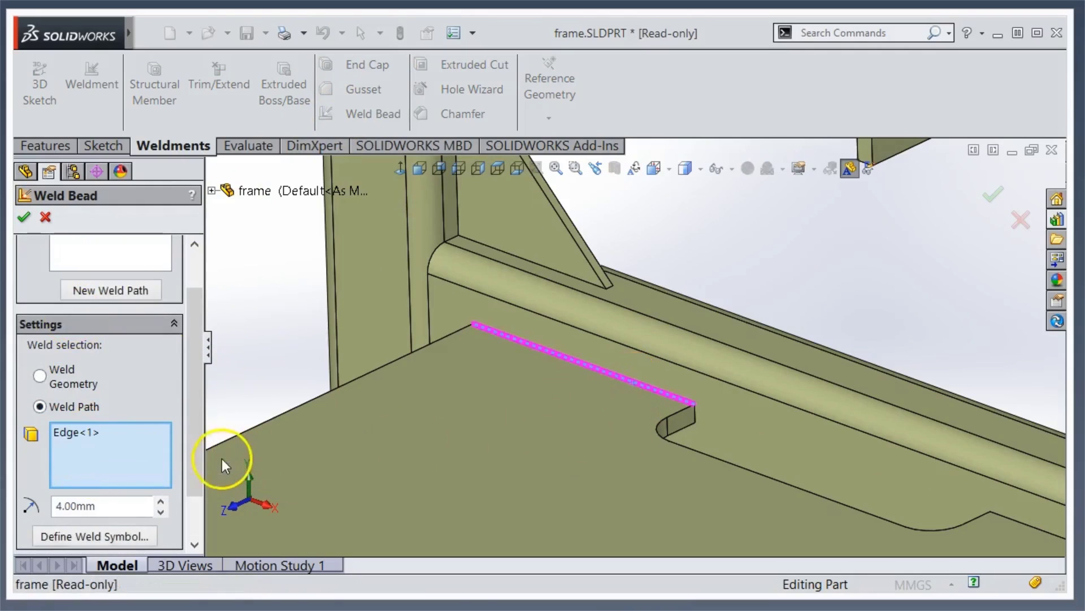
scroll(192, 470, "down", 3)
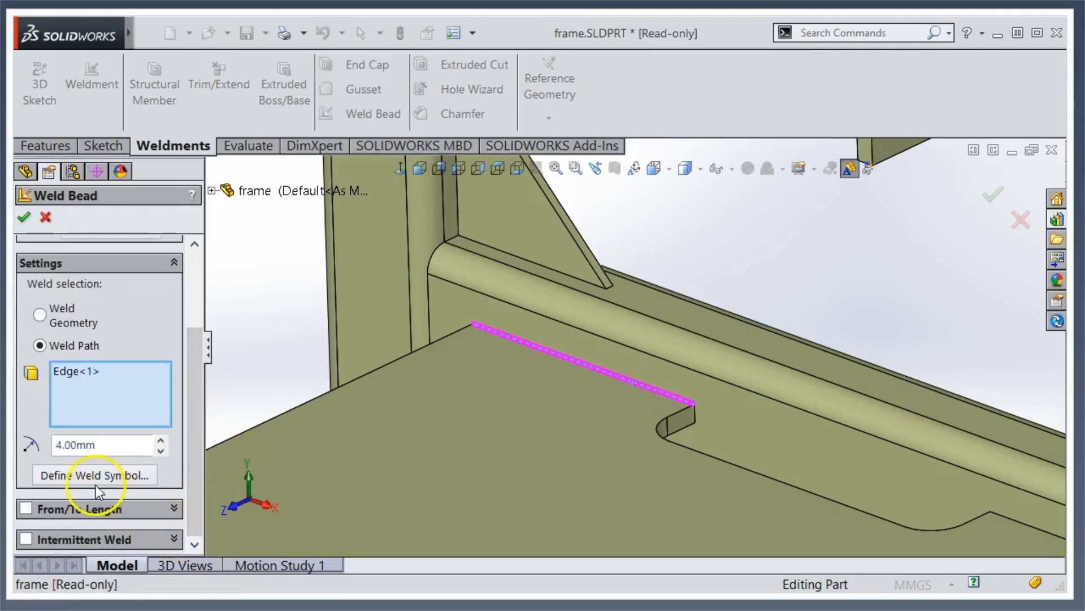
key("ctrl+a")
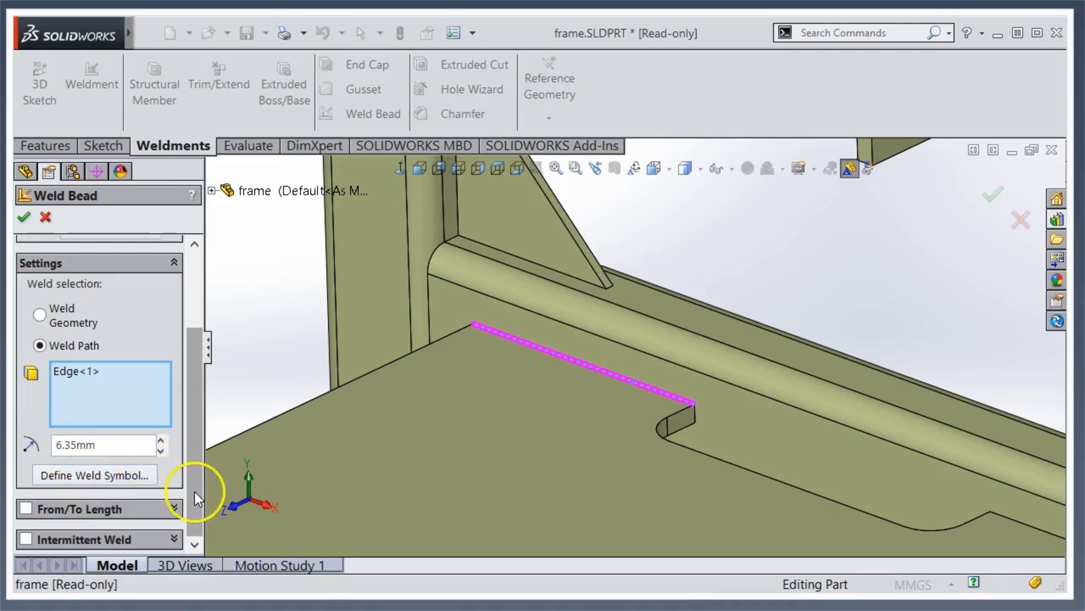
left_click(24, 220)
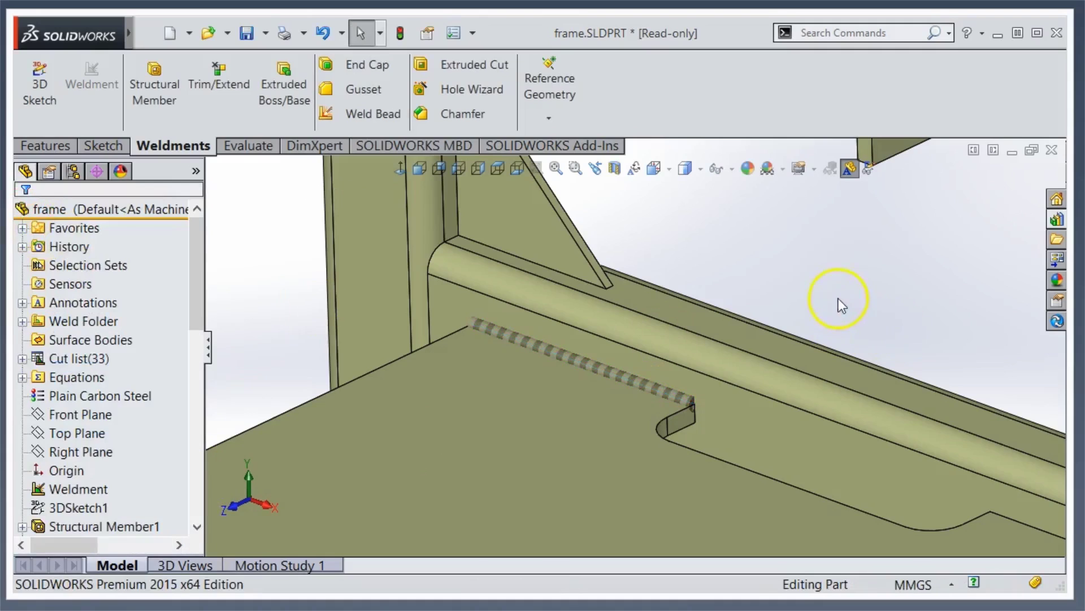
Clear the edge highlights and expand the Weld Folder and its 6.35mm Fillet Weld group.
scroll(655, 406, "down", 5)
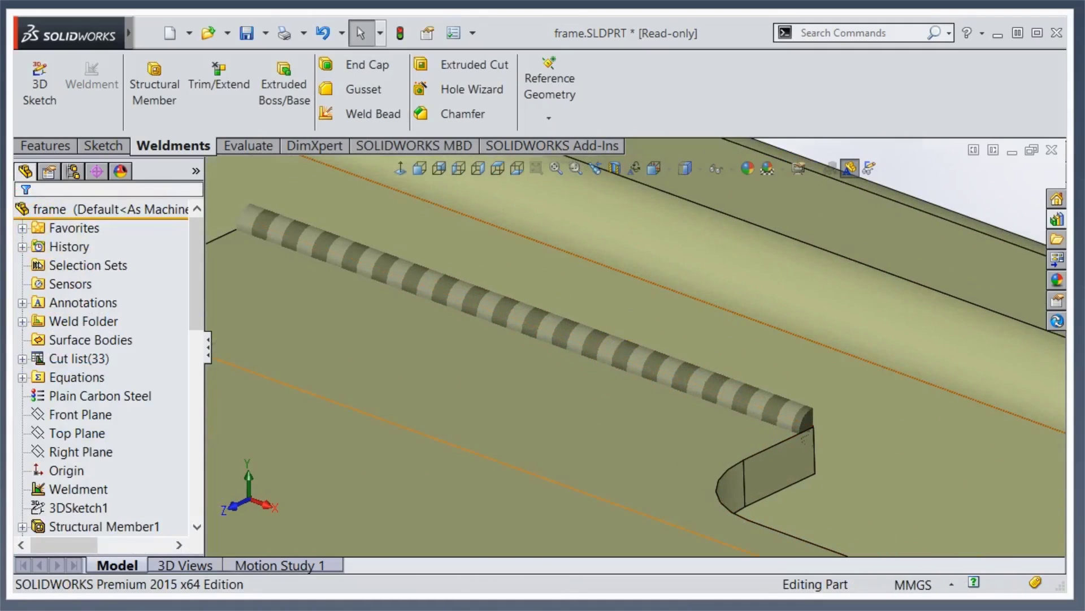
left_click(472, 412)
left_click(22, 321)
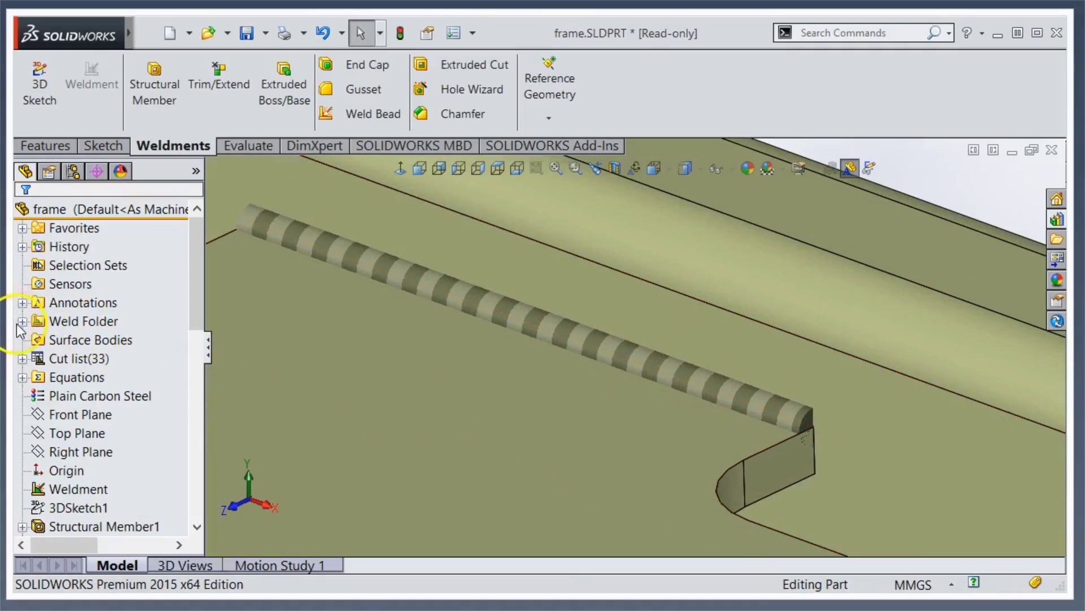
left_click(39, 340)
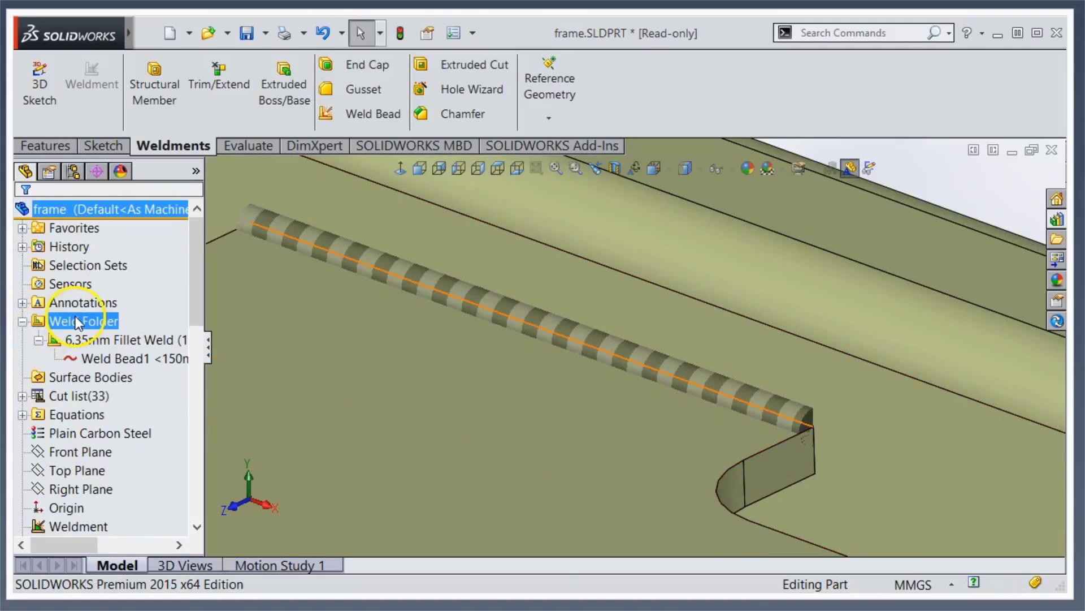
left_click(108, 340)
Review Weld Bead1's settings, then close them and deselect the bead.
left_click(122, 358)
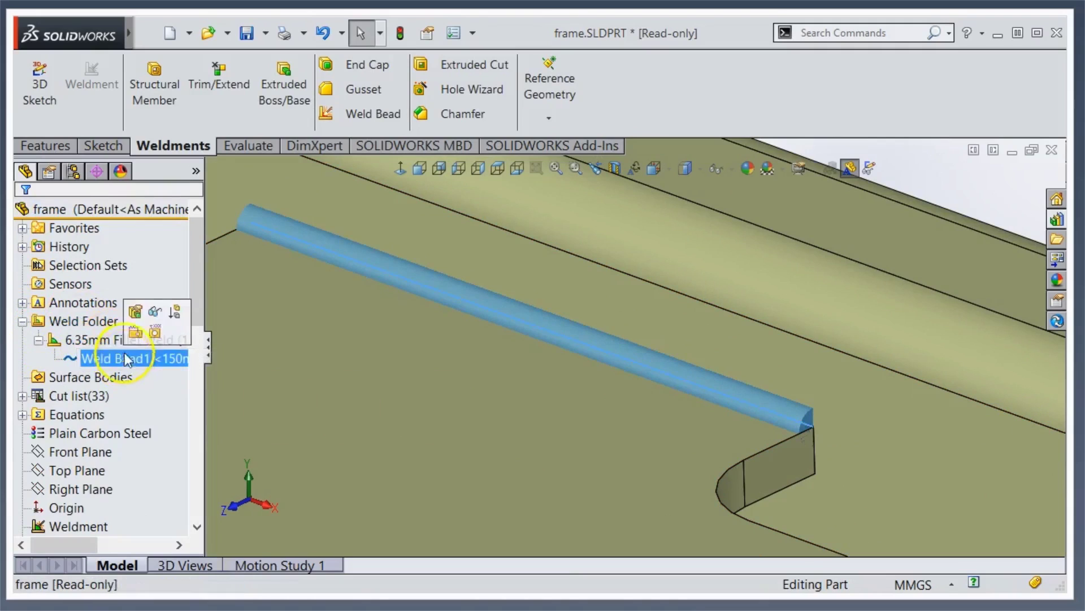
left_click(135, 312)
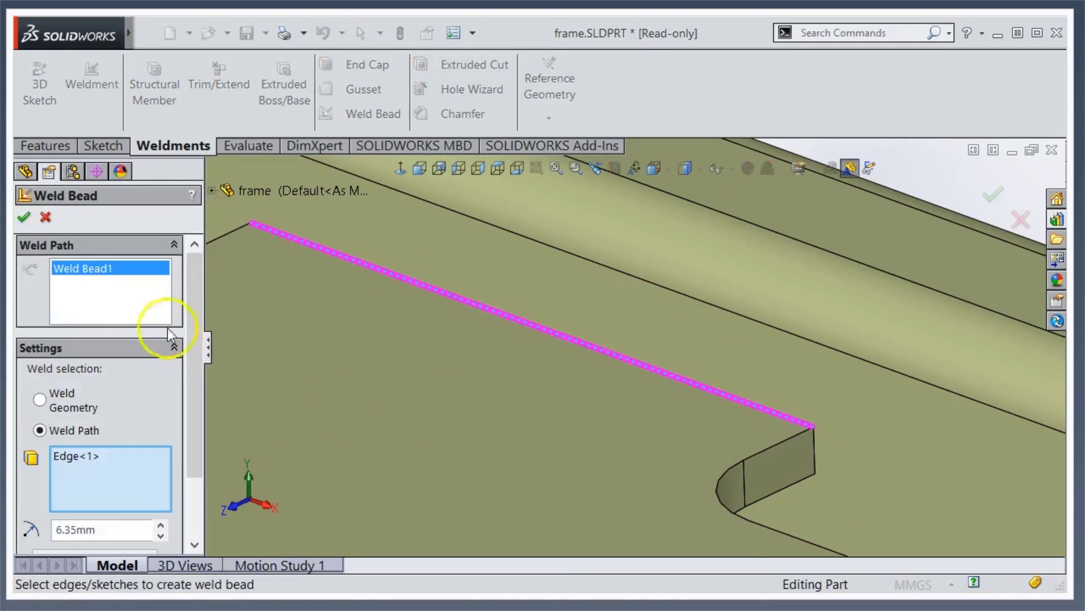
left_click_drag(199, 339, 200, 419)
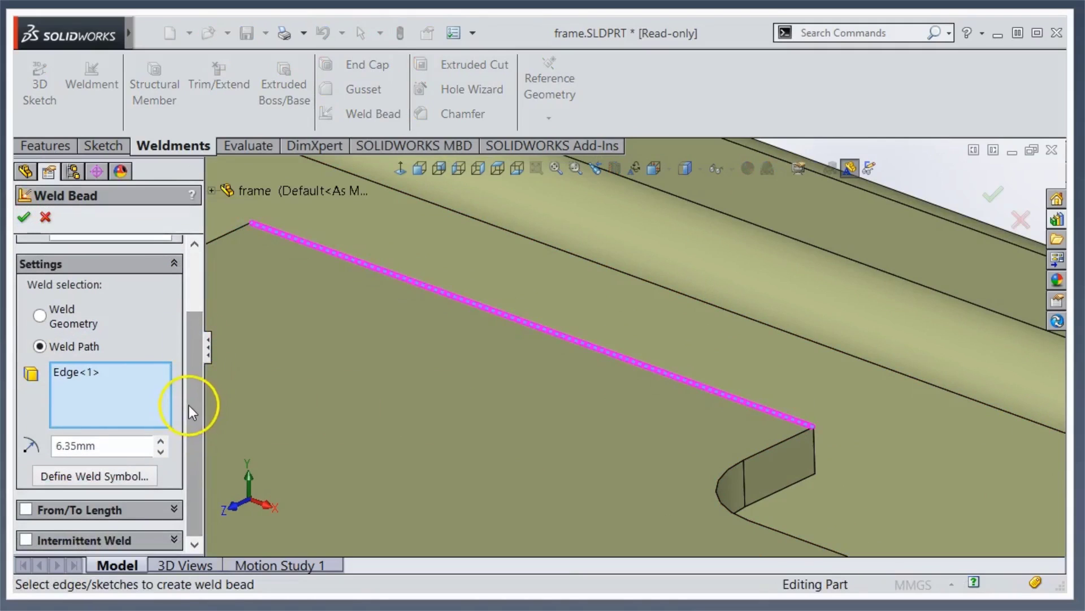
key("Return")
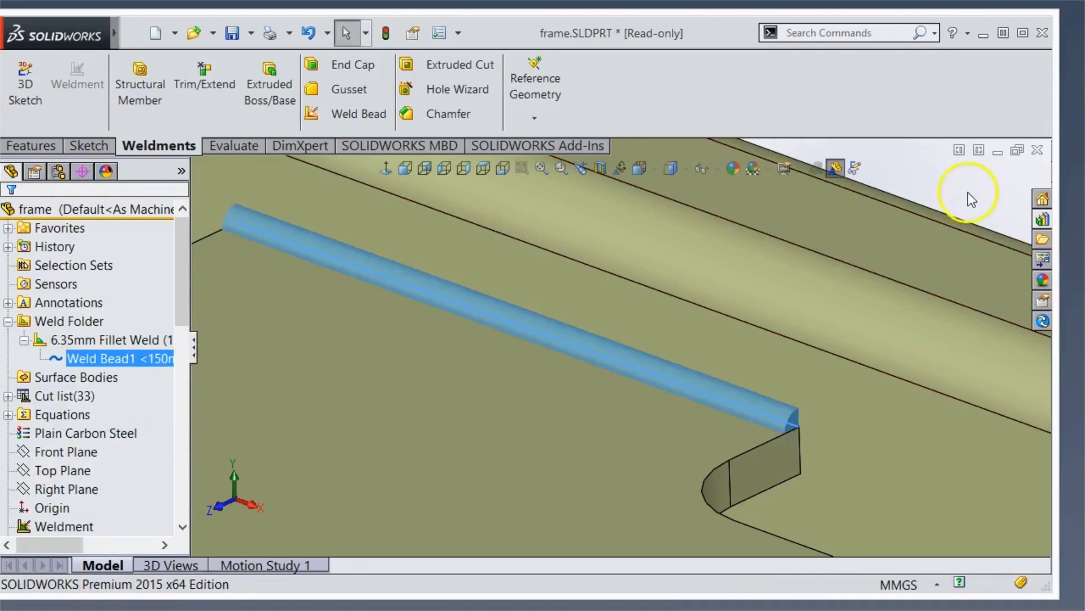
left_click(980, 194)
Bring the sheet-metal corner into view and start a second weld bead from the left flange edge.
middle_click_drag(980, 193, 932, 242)
scroll(913, 251, "up", 5)
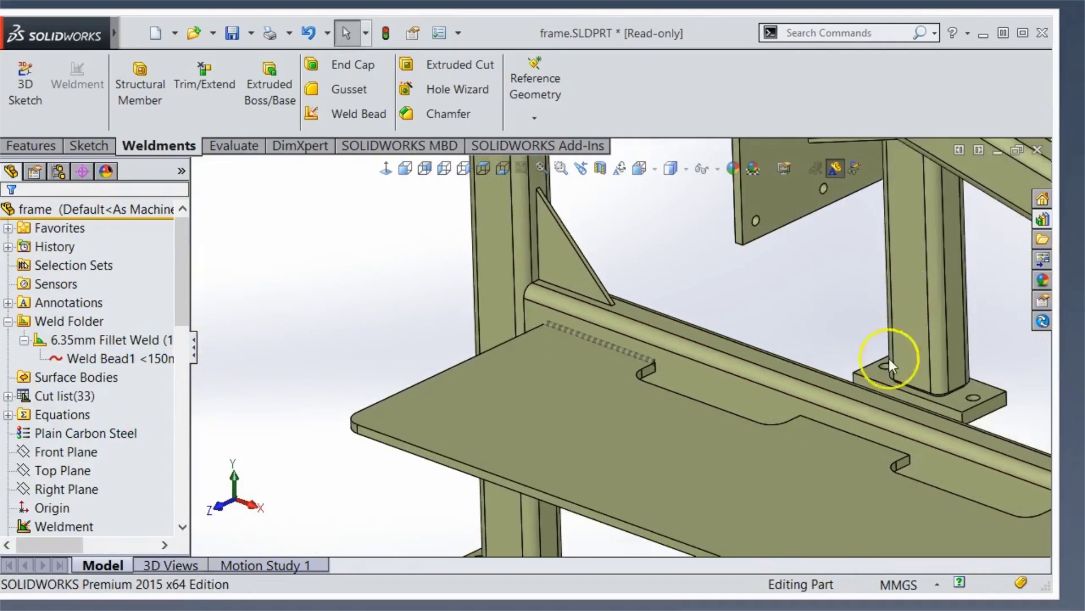
scroll(882, 413, "down", 3)
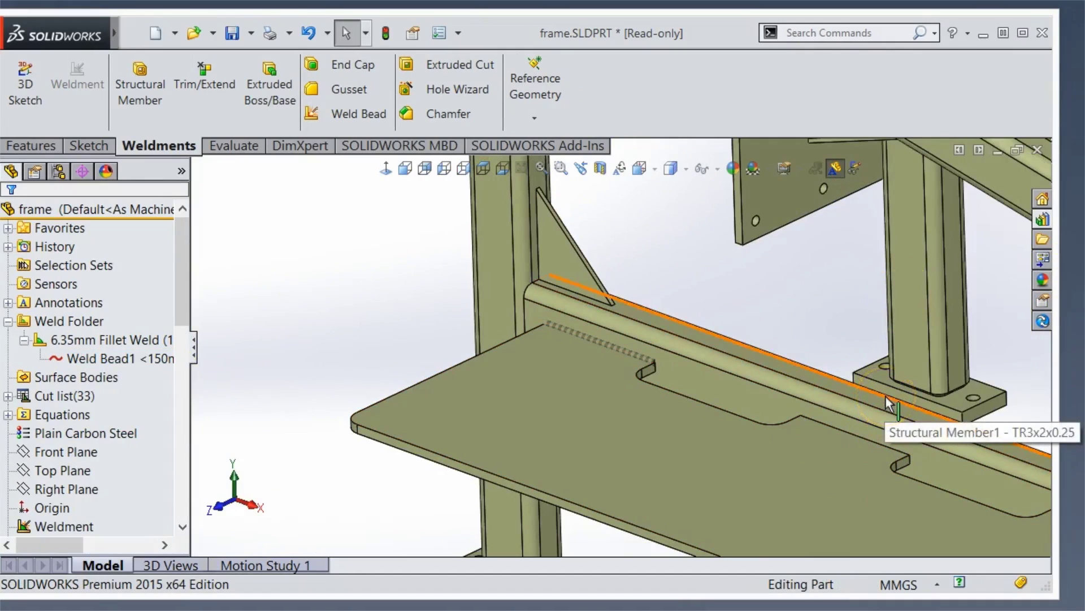
middle_click_drag(943, 309, 242, 492, "ctrl")
scroll(728, 341, "down", 6)
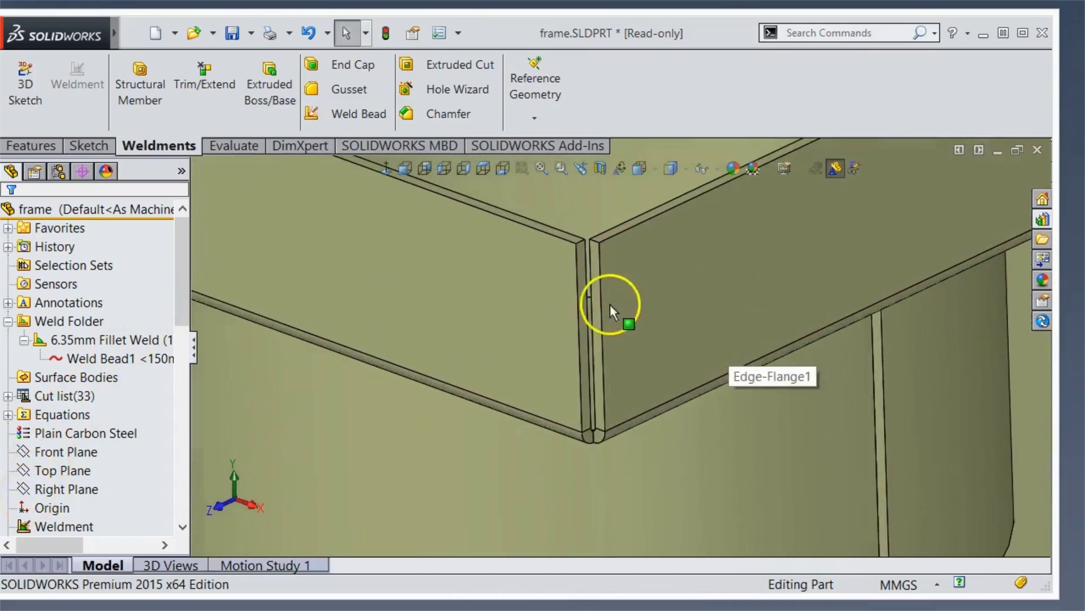
scroll(605, 303, "down", 2)
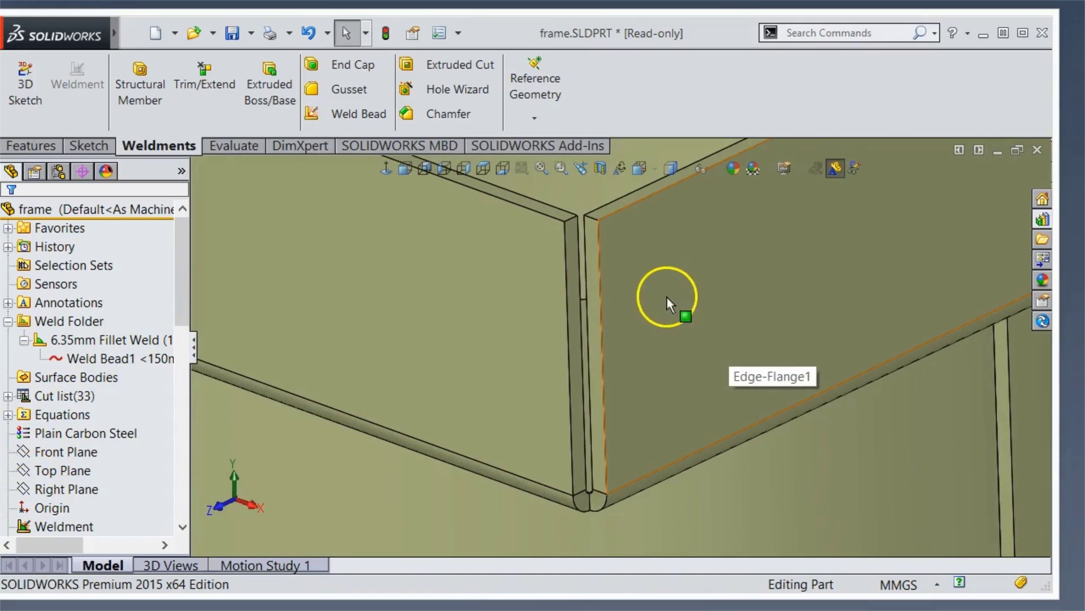
left_click(343, 116)
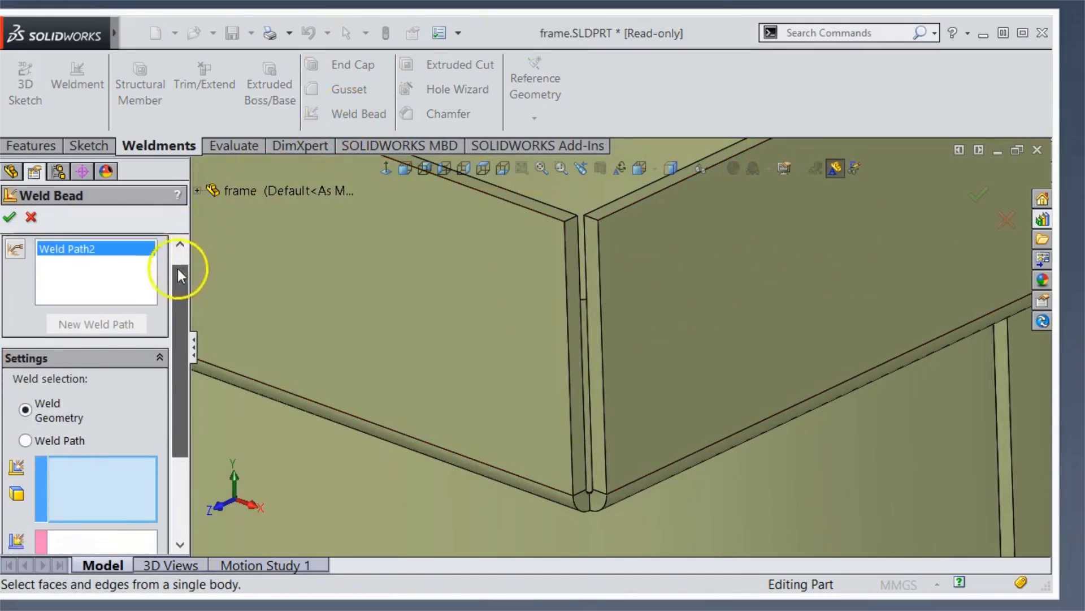
scroll(178, 269, "down", 3)
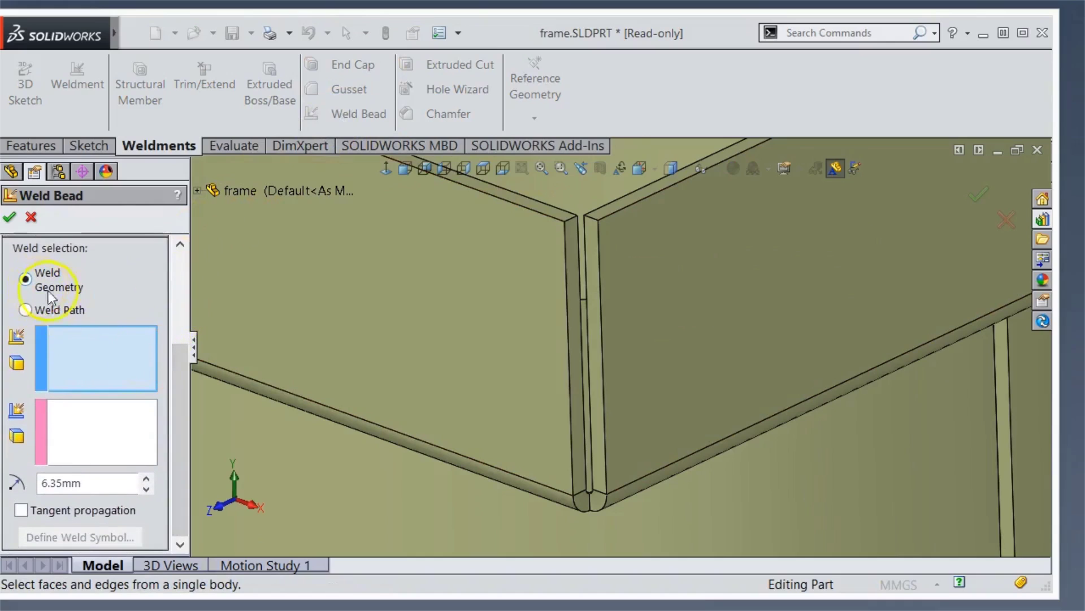
left_click(105, 434)
left_click(95, 359)
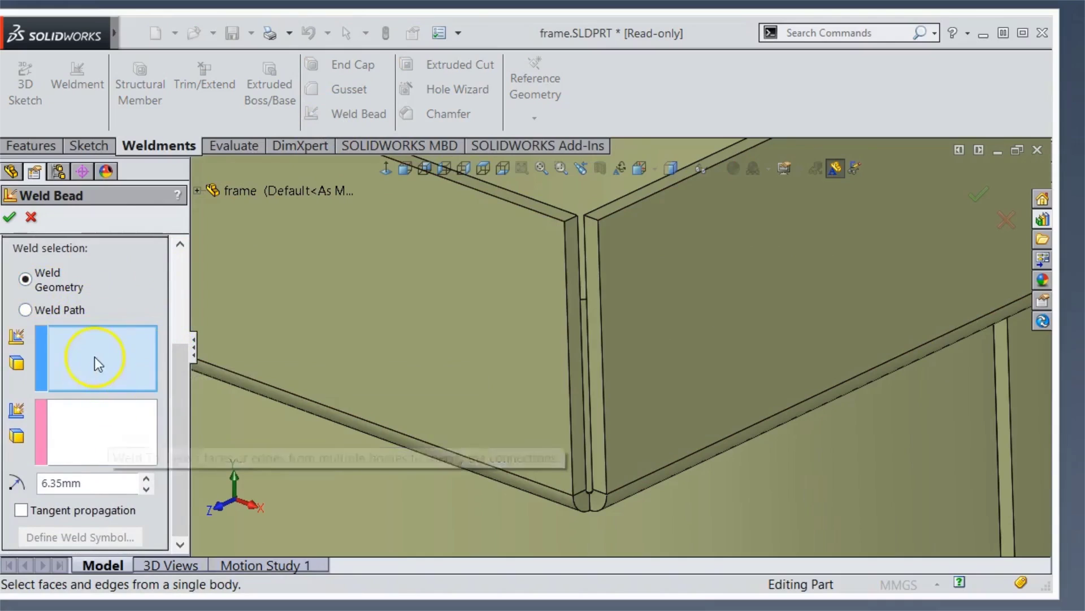
left_click(565, 304)
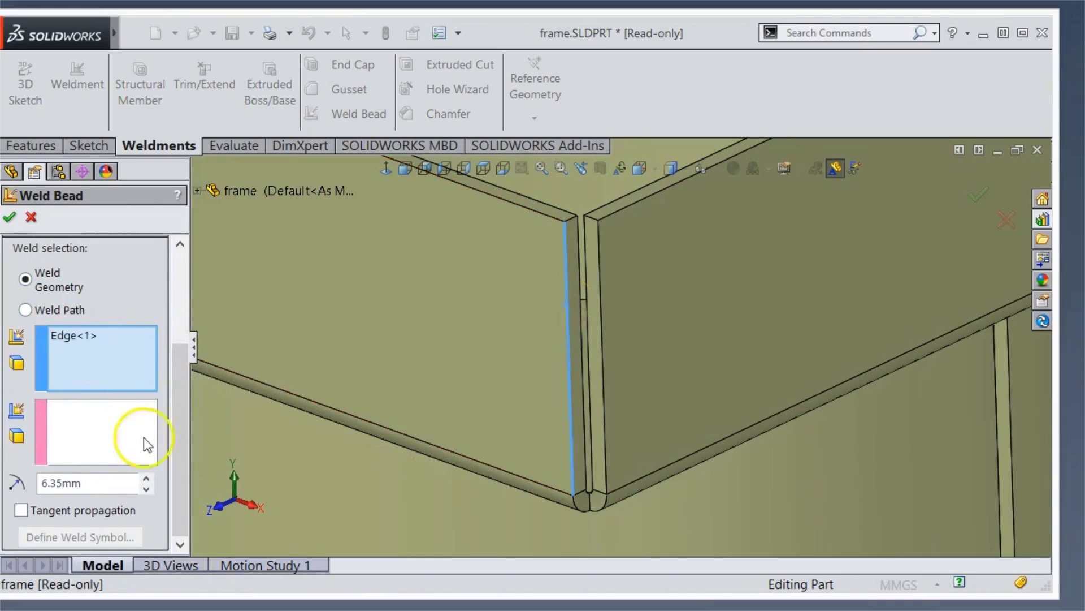
Weld to the right flange edge, keeping 6.35mm, creating the 47mm Weld Bead2.
left_click(114, 435)
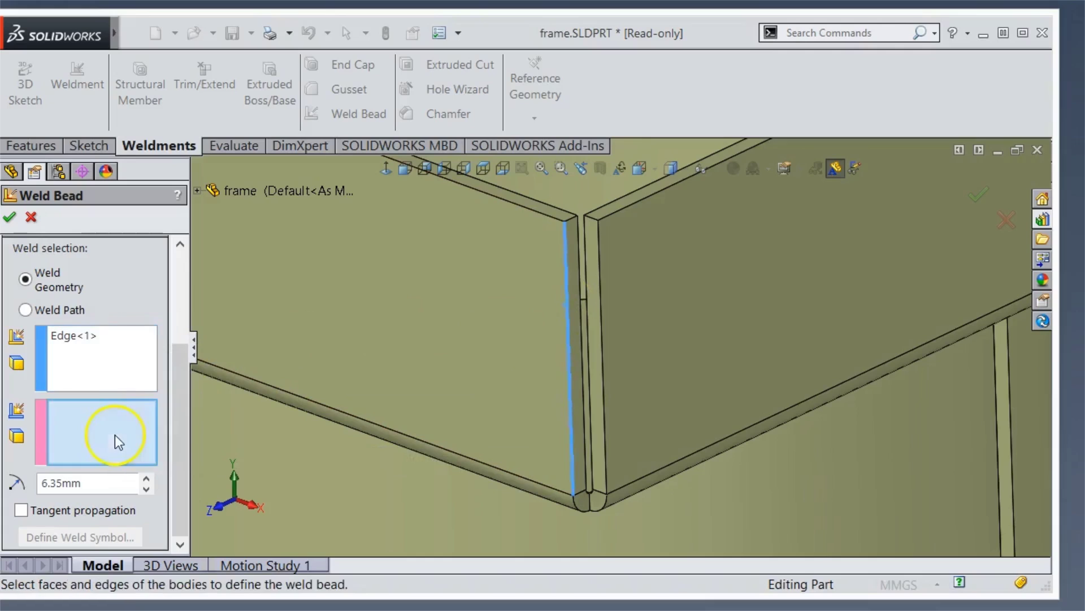
left_click(604, 339)
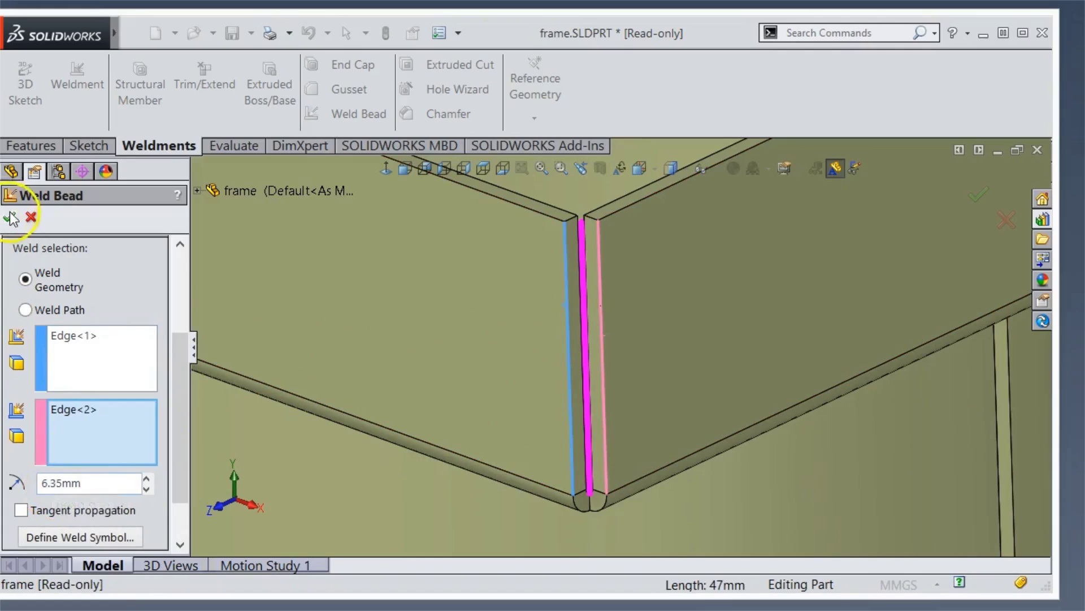
left_click_drag(184, 394, 181, 452)
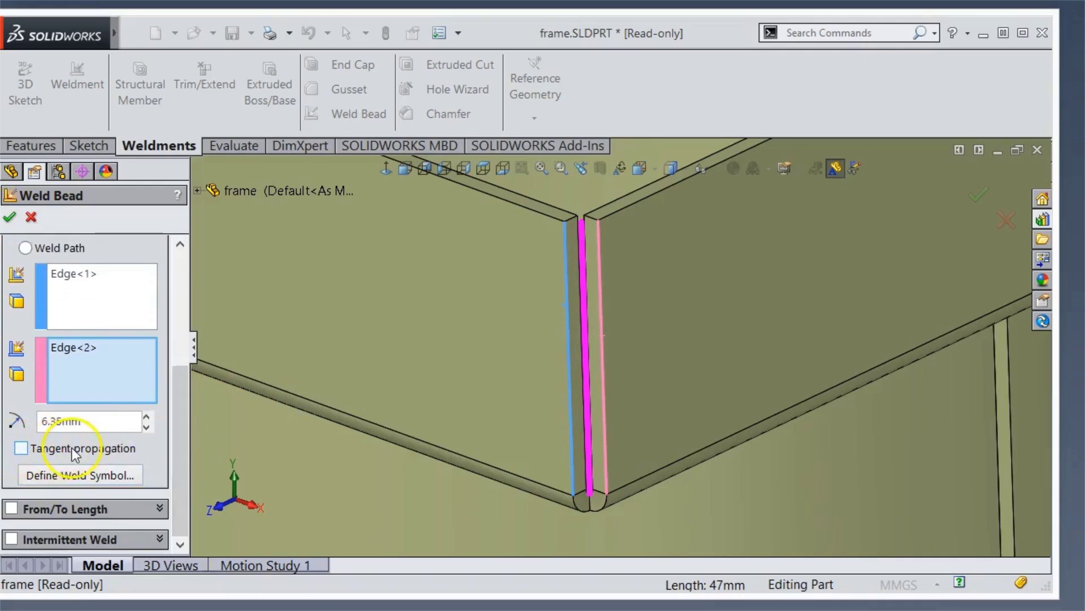
left_click(11, 218)
Clear the selection, orbit to the hopper cylinder's vertical seam, and start a third weld bead.
left_click(480, 213)
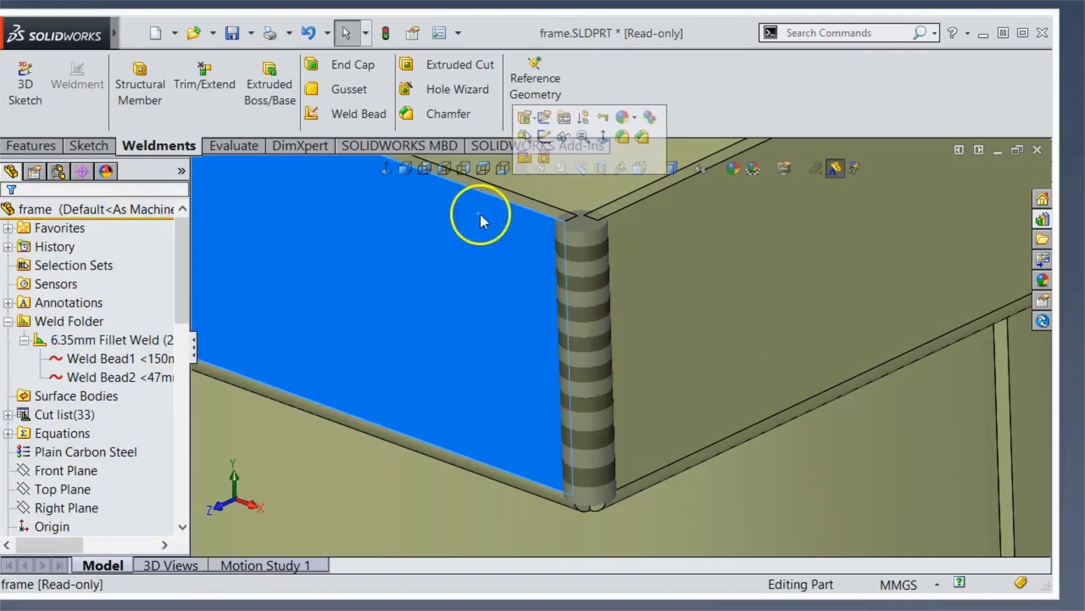
key("Escape")
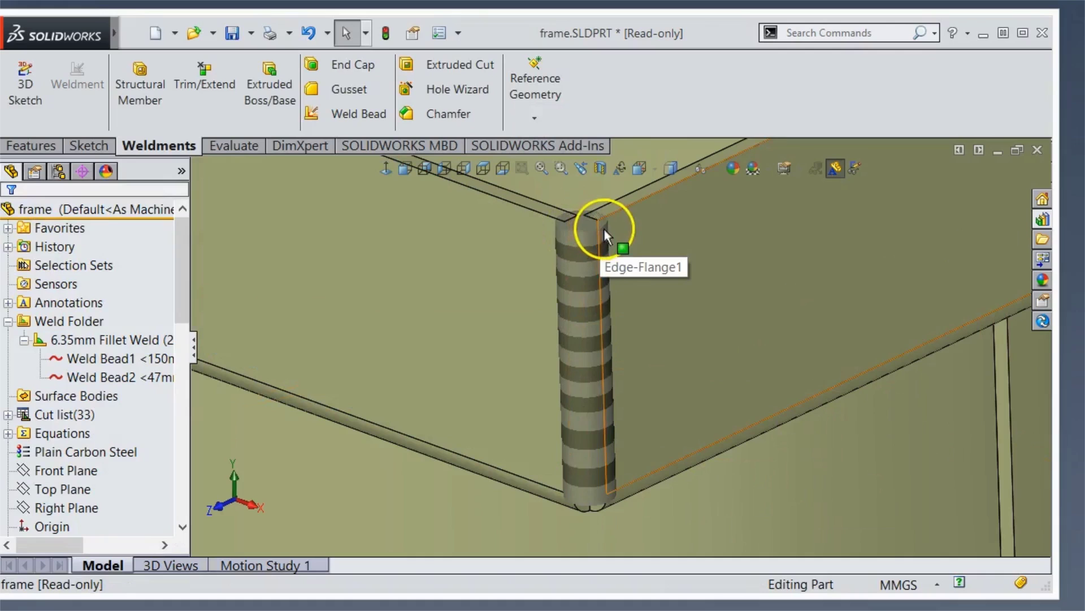
scroll(601, 226, "up", 2)
middle_click_drag(618, 303, 638, 259)
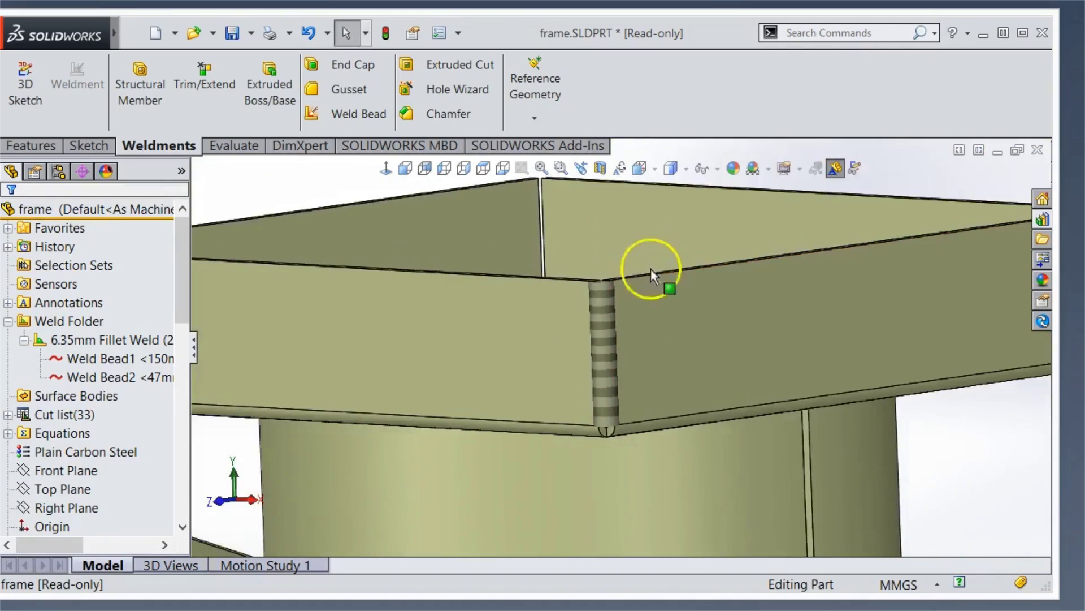
middle_click_drag(935, 480, 671, 436)
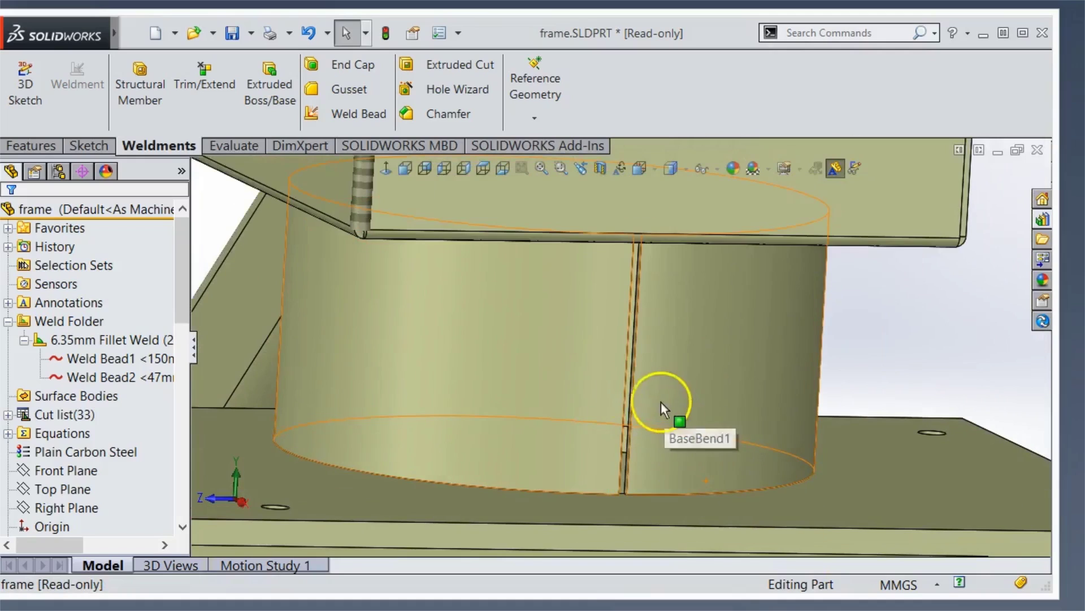
left_click(337, 118)
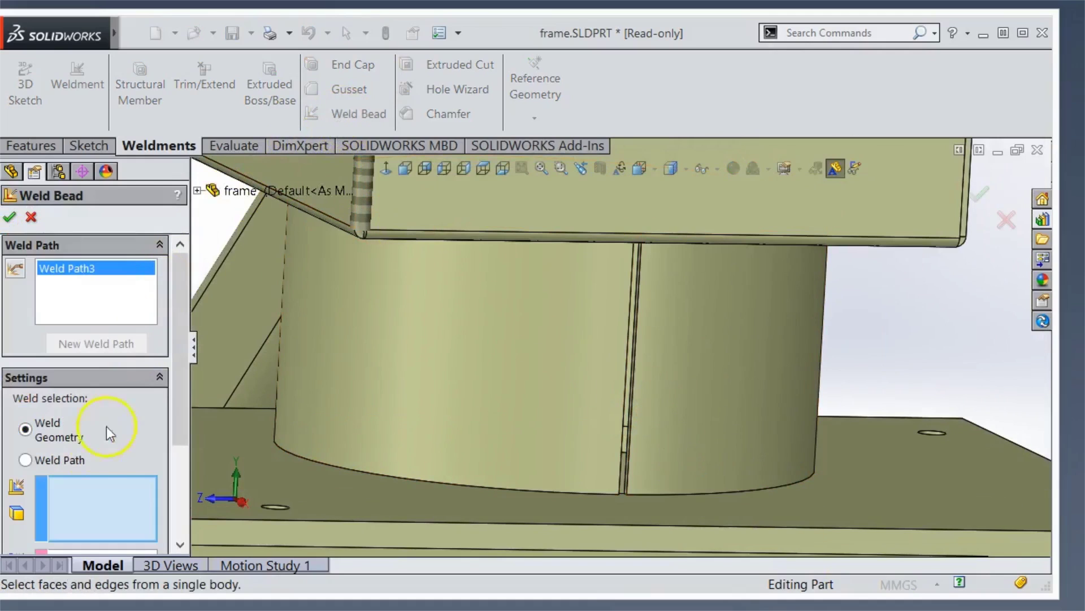
Weld the hopper cylinder's vertical seam as a Weld Path bead, Weld Bead3.
left_click(25, 459)
scroll(181, 453, "down", 2)
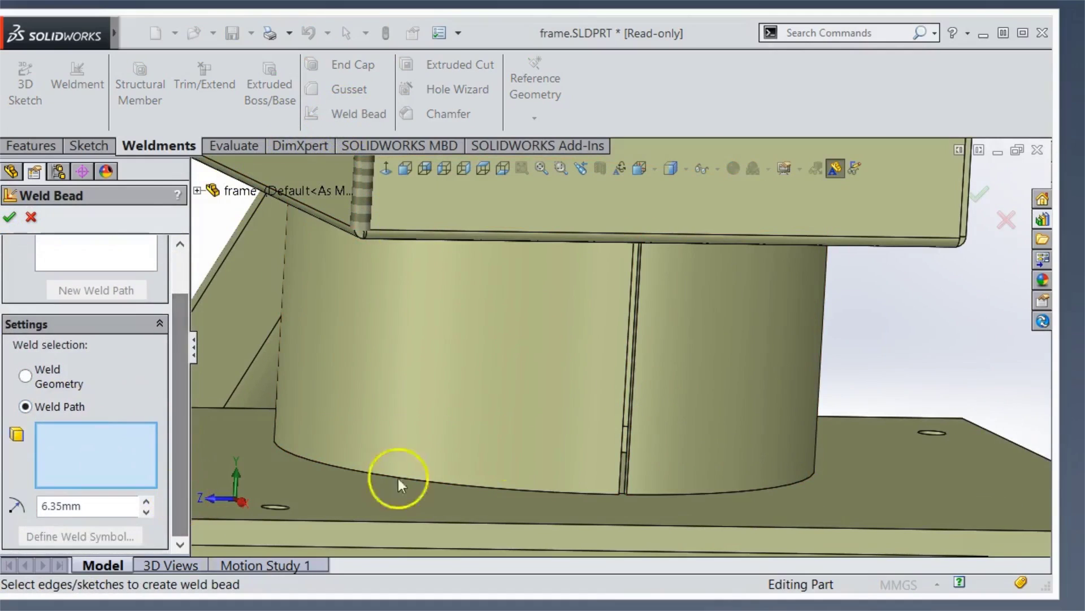
left_click(633, 418)
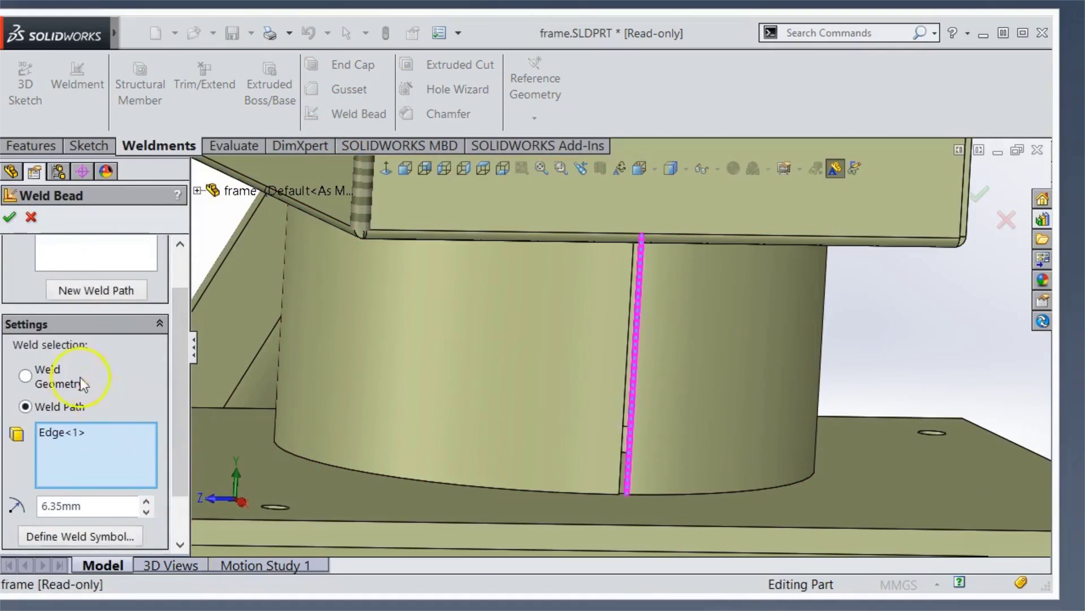
left_click(17, 217)
Add Weld Bead4 along the cylinder's top circular edge against the plate above.
mouse_move(940, 311)
middle_mouse_down()
mouse_move(666, 375)
mouse_move(603, 345)
mouse_move(609, 358)
mouse_move(460, 449)
mouse_move(492, 400)
mouse_move(533, 254)
mouse_move(526, 238)
middle_mouse_up()
left_click(362, 116)
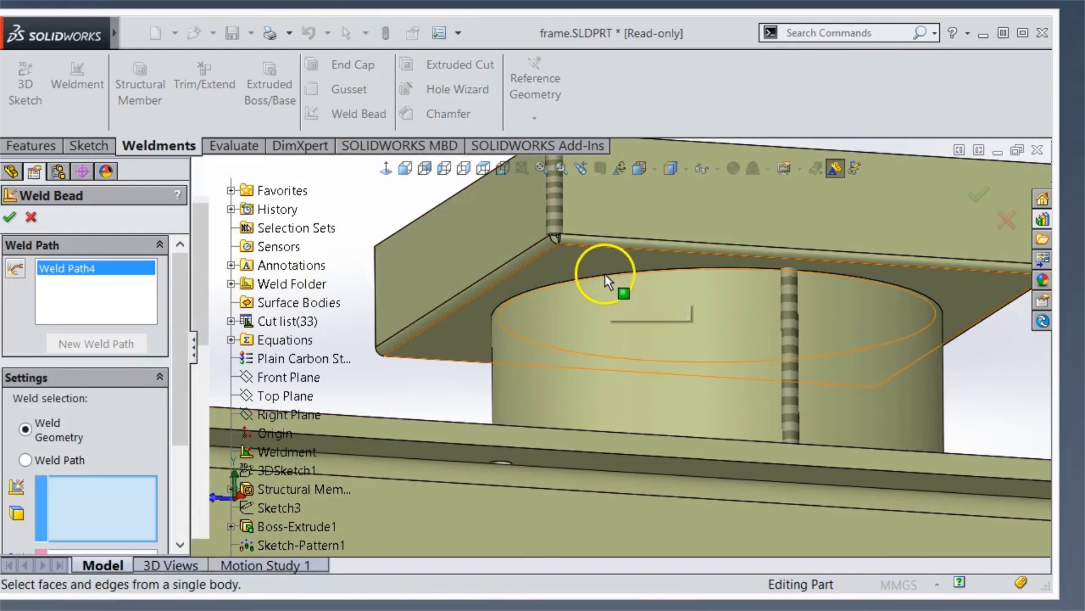
left_click(599, 277)
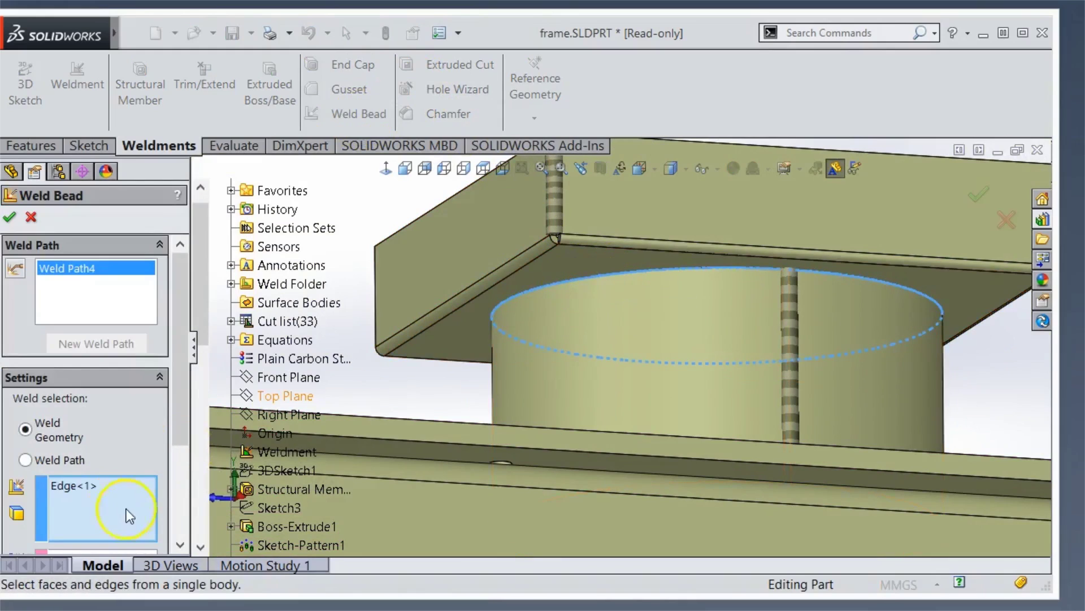
left_click(60, 462)
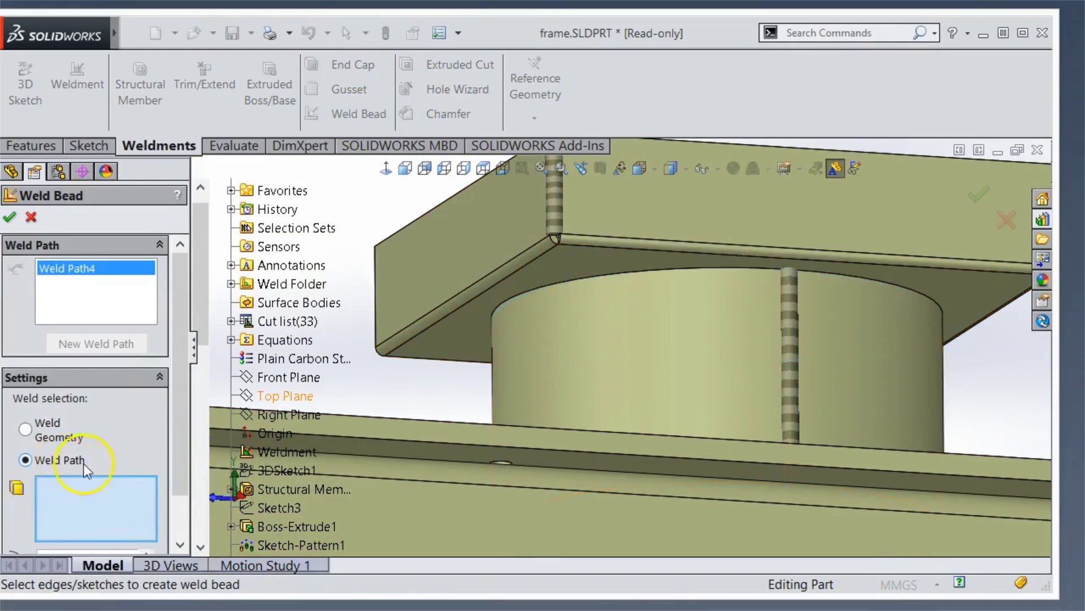
left_click(642, 271)
key("Return")
Weld the hopper cylinder's bottom circular edge to the base plate as Weld Bead5.
left_click(398, 372)
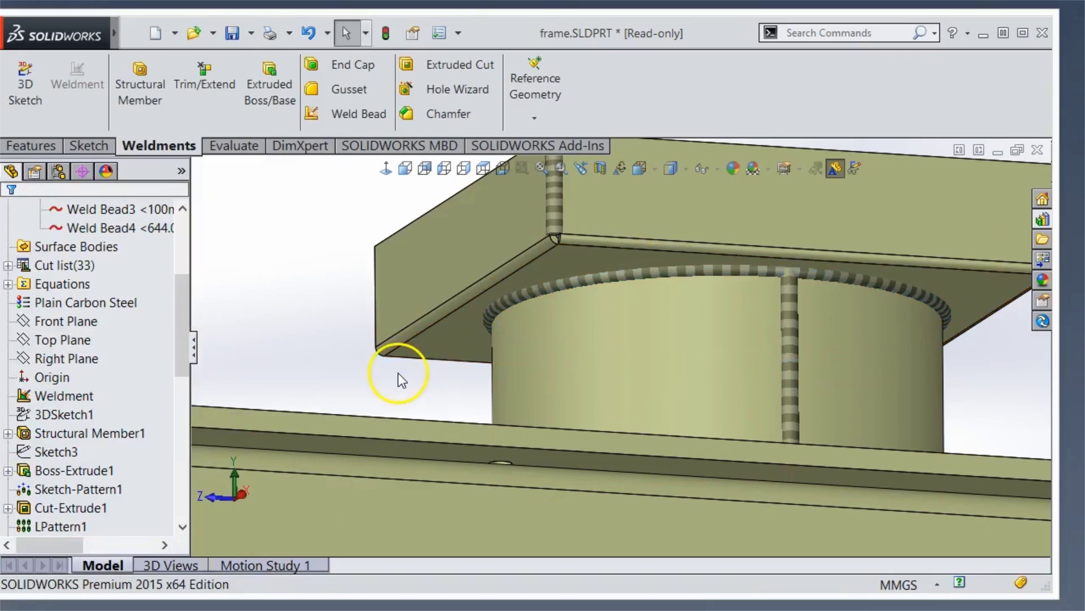
scroll(809, 273, "down", 5)
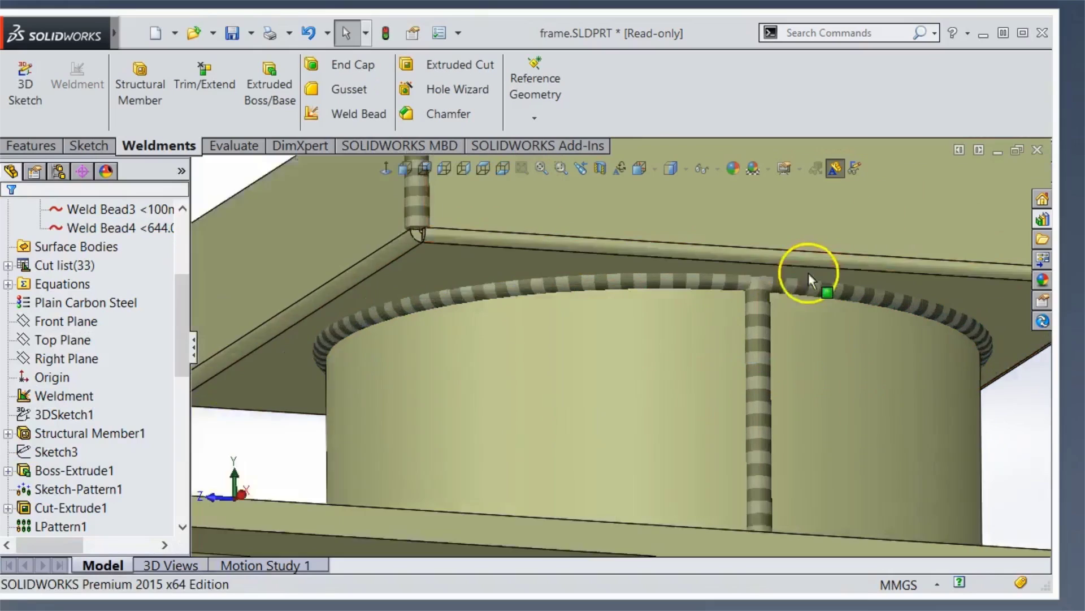
scroll(734, 294, "up", 10)
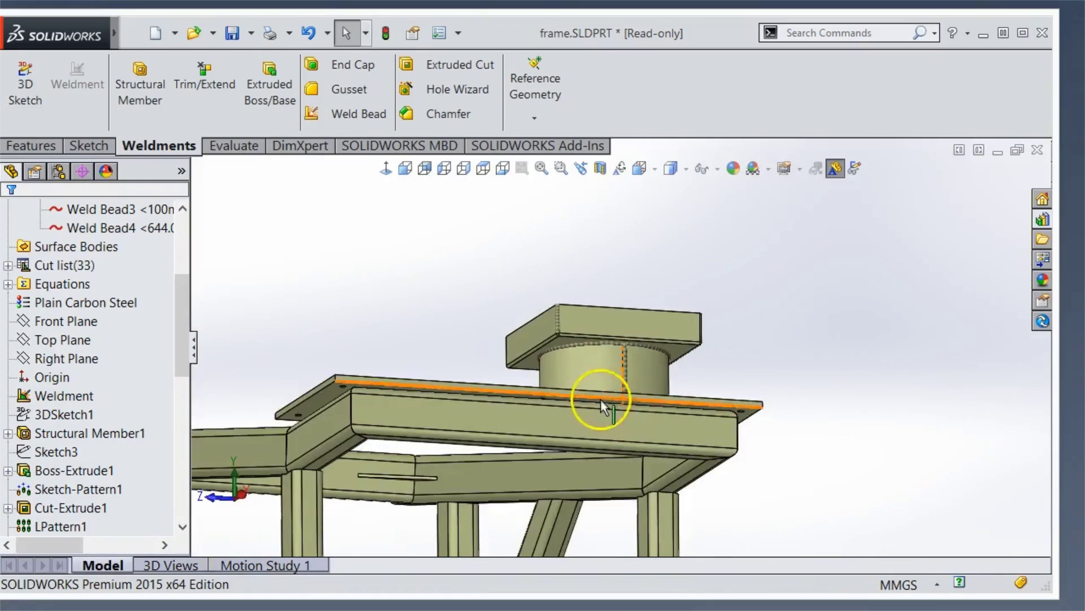
middle_click_drag(600, 398, 607, 502)
scroll(596, 360, "down", 10)
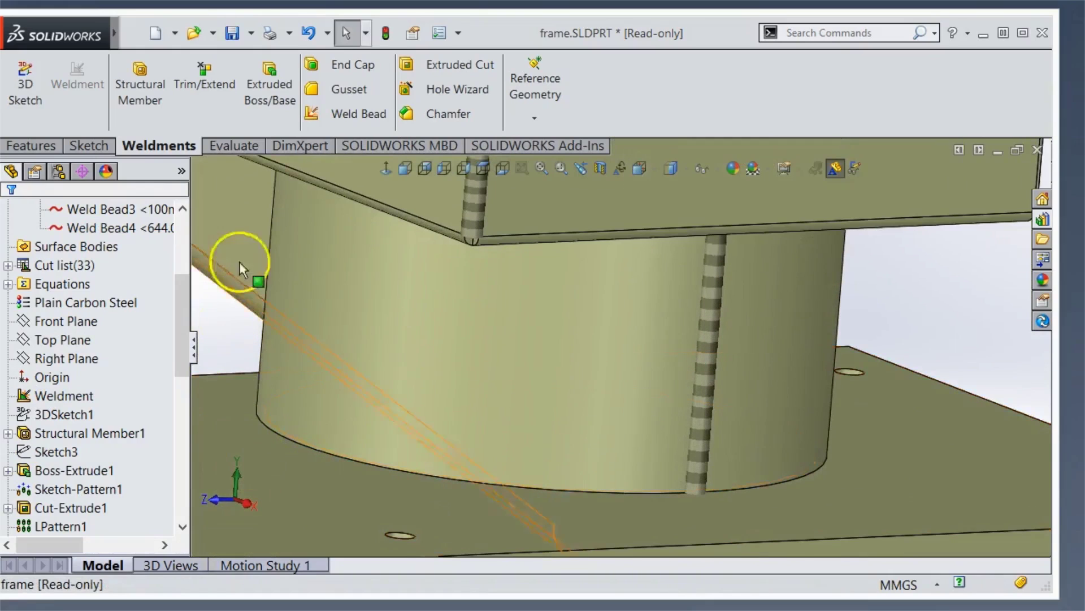
left_click(348, 127)
left_click(48, 460)
left_click(487, 483)
right_click(487, 484)
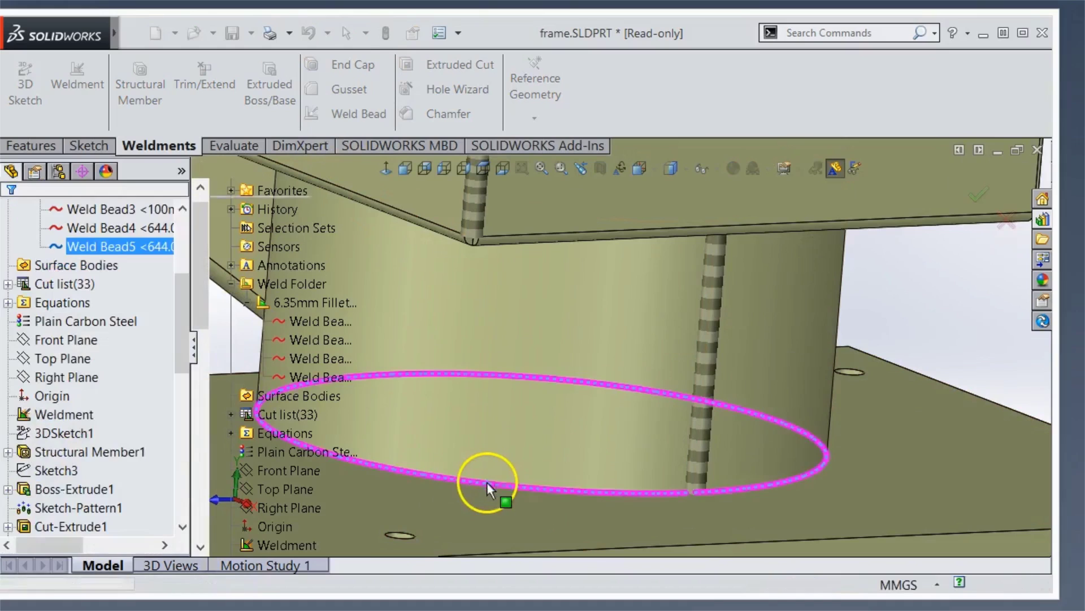
scroll(897, 345, "up", 5)
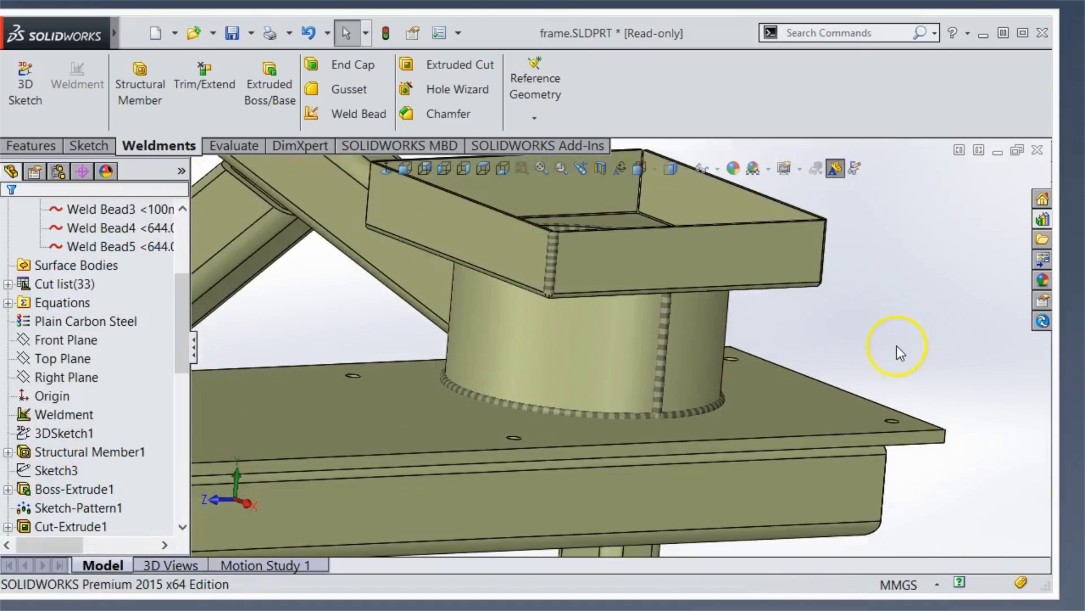